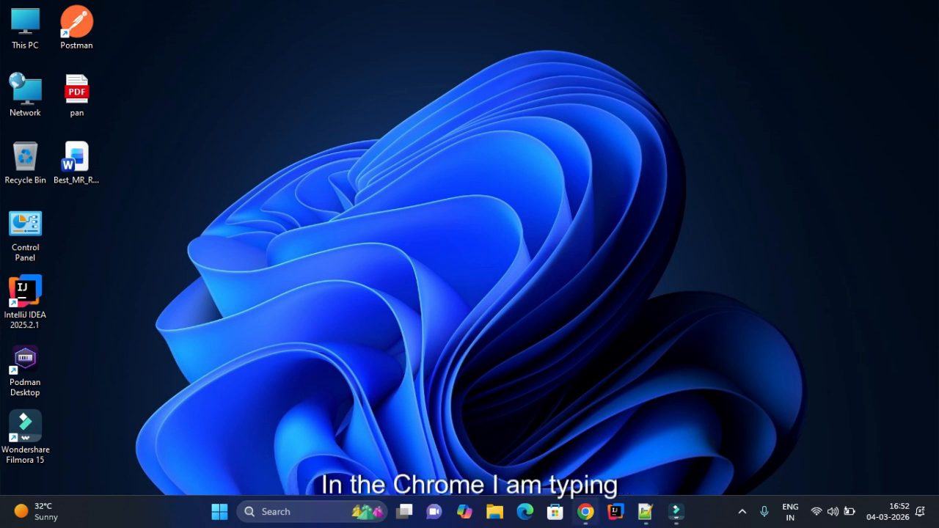
Switch to Chrome, search for "ollama download", and open the Download Ollama on Windows result
click(586, 513)
text(ollama)
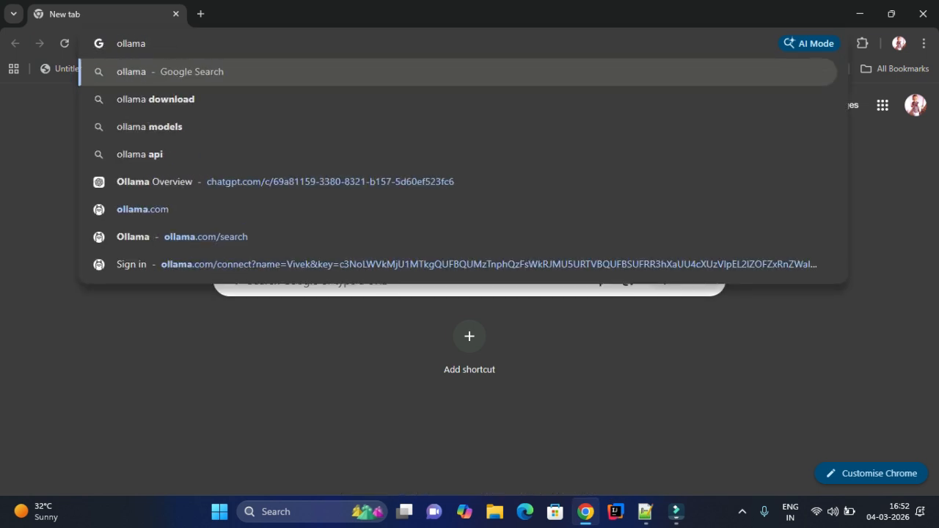
key(Down)
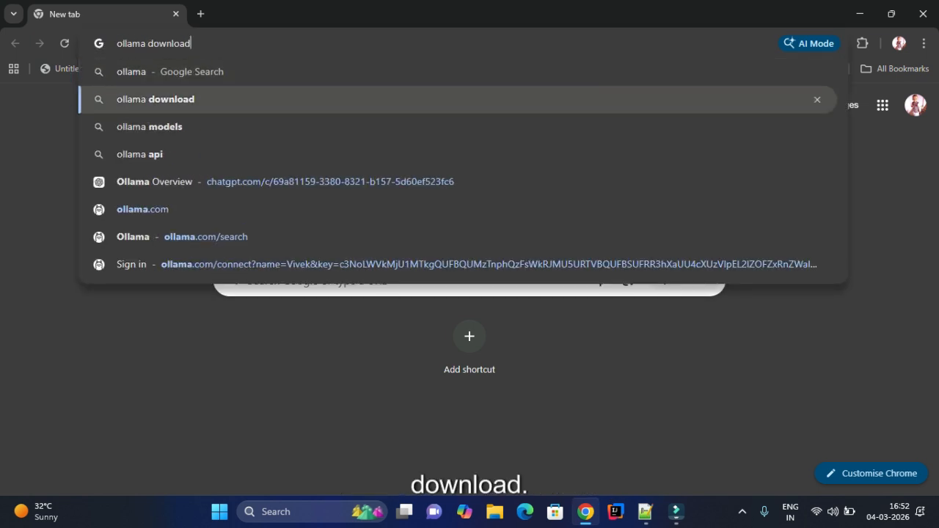
key(Return)
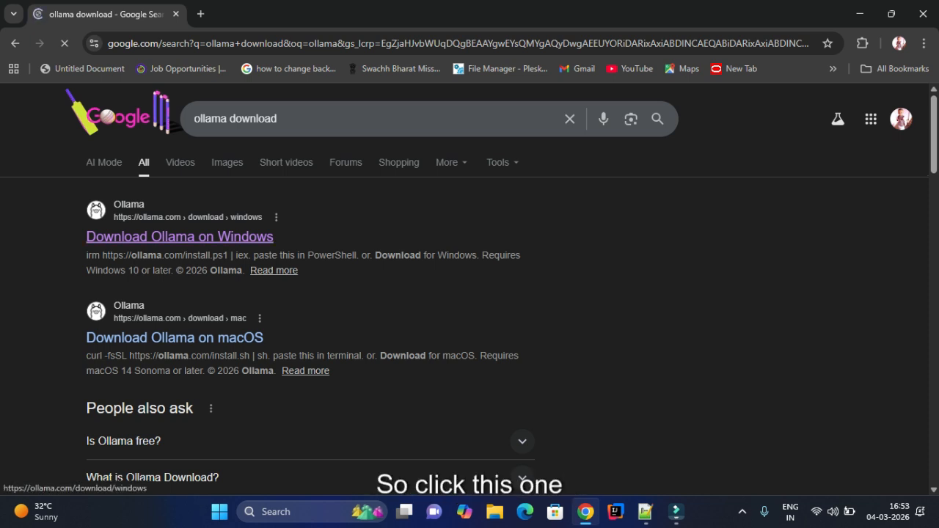
click(180, 236)
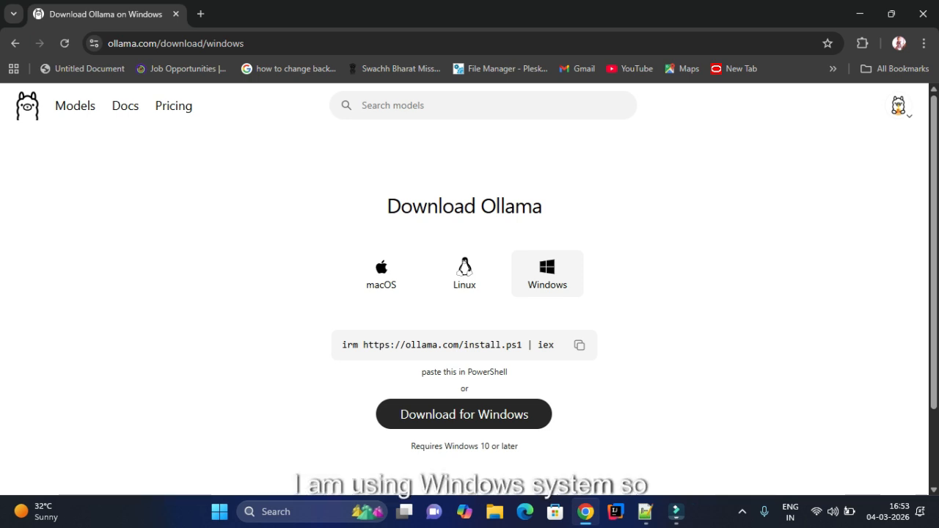
Download the Ollama installer for Windows and show its progress in the recent download history
click(548, 273)
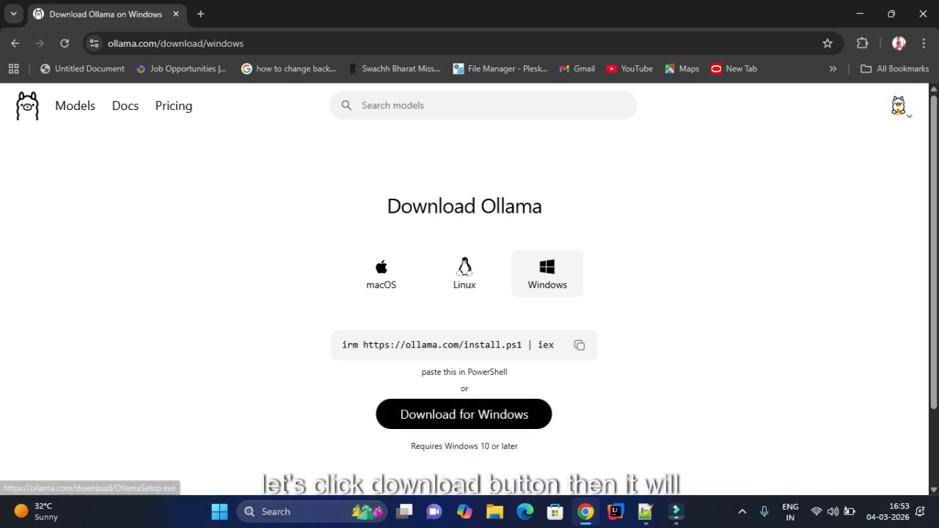
click(464, 414)
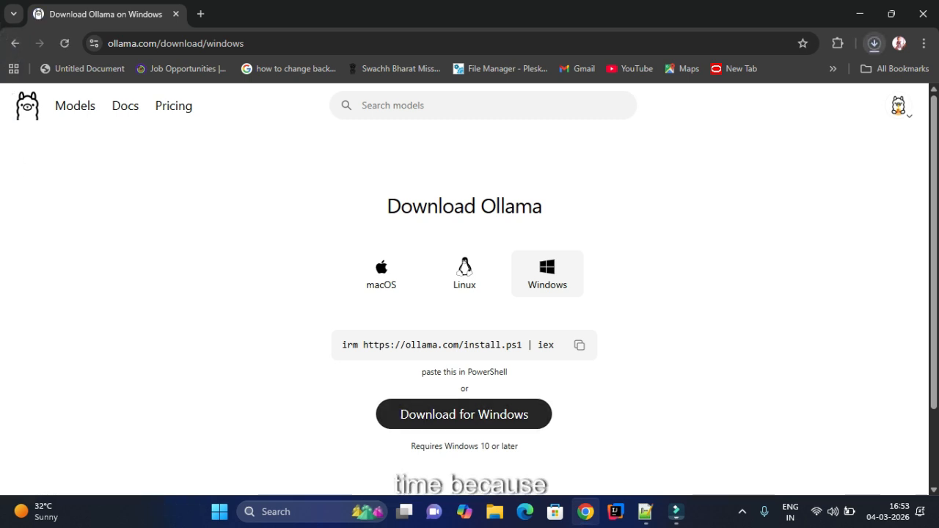
click(874, 44)
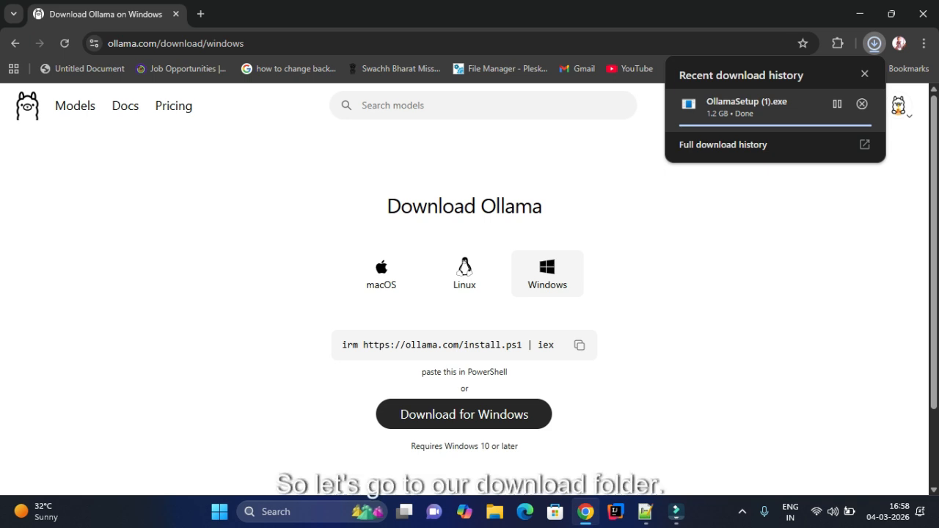
Run OllamaSetup (1) from the Downloads folder in File Explorer and install Ollama
click(494, 512)
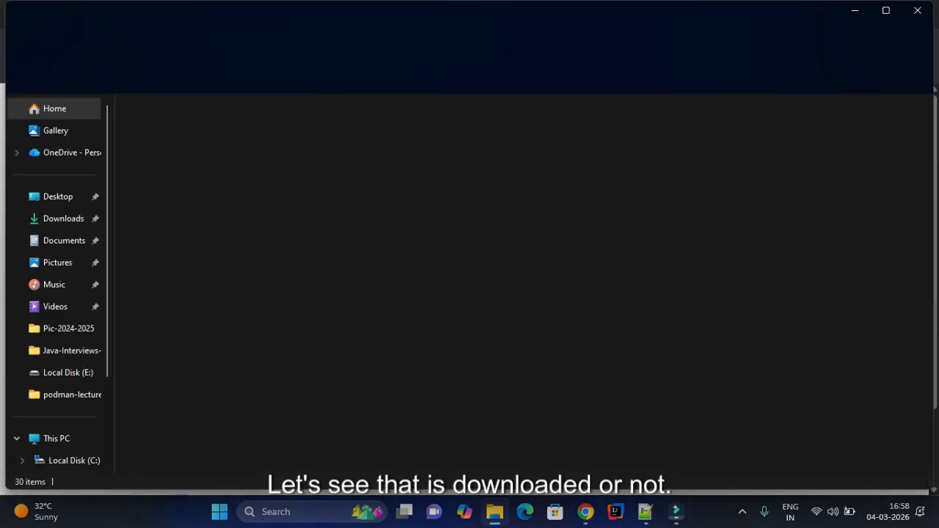
click(63, 218)
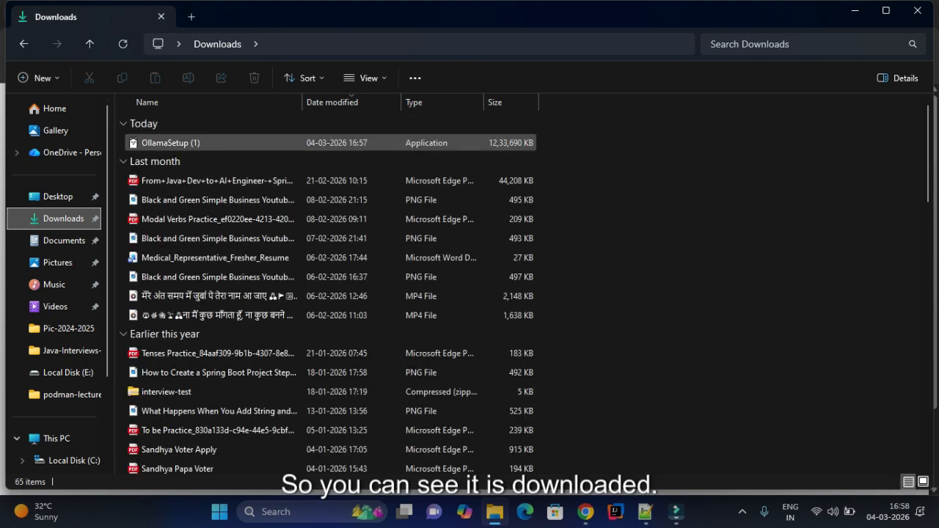
click(134, 144)
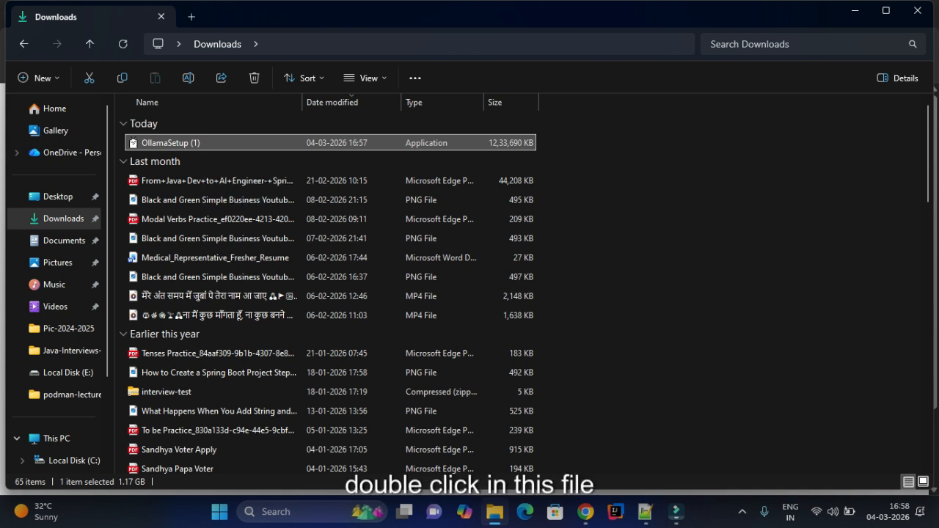
double_click(170, 143)
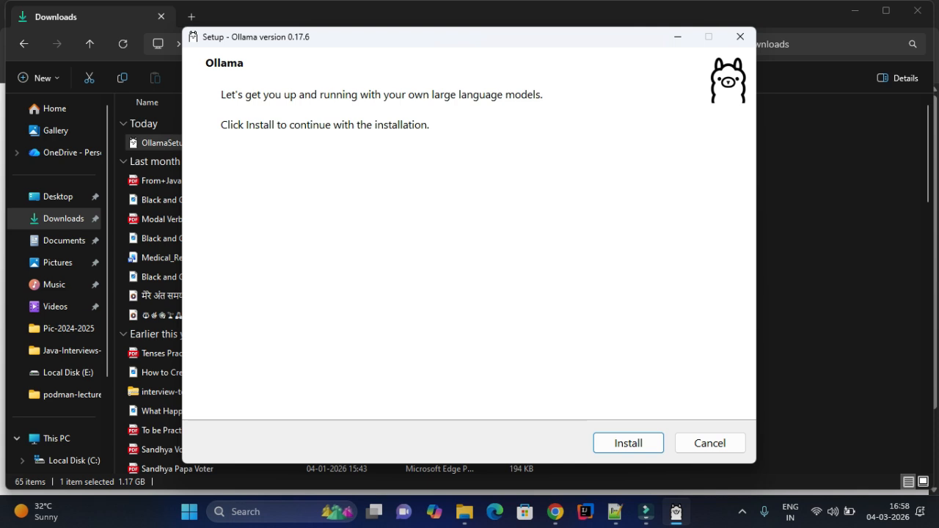
click(628, 443)
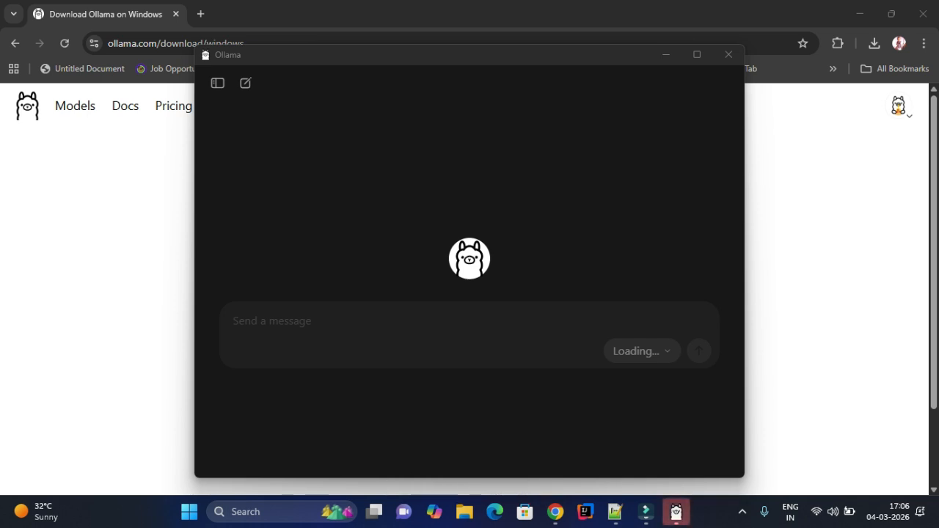
Close the Ollama app window, launch Command Prompt with cmd, and minimize the browser
click(697, 54)
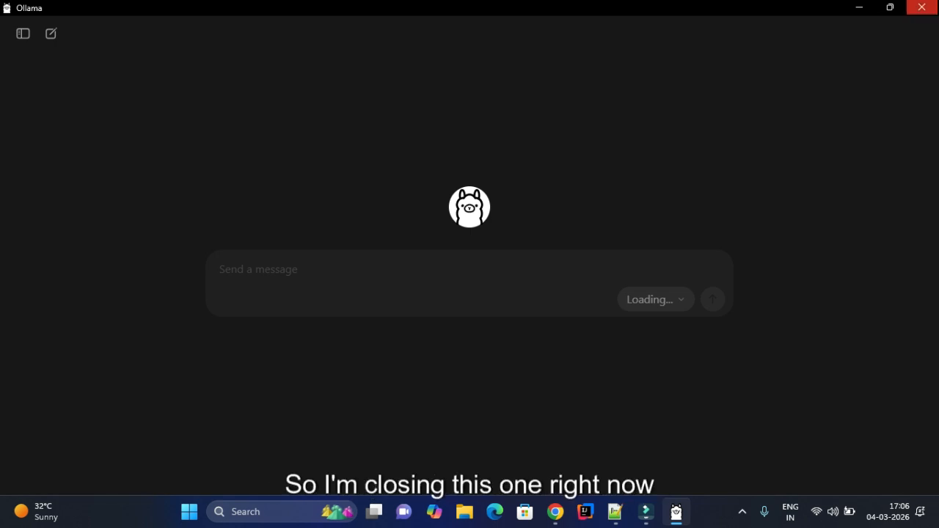
click(922, 8)
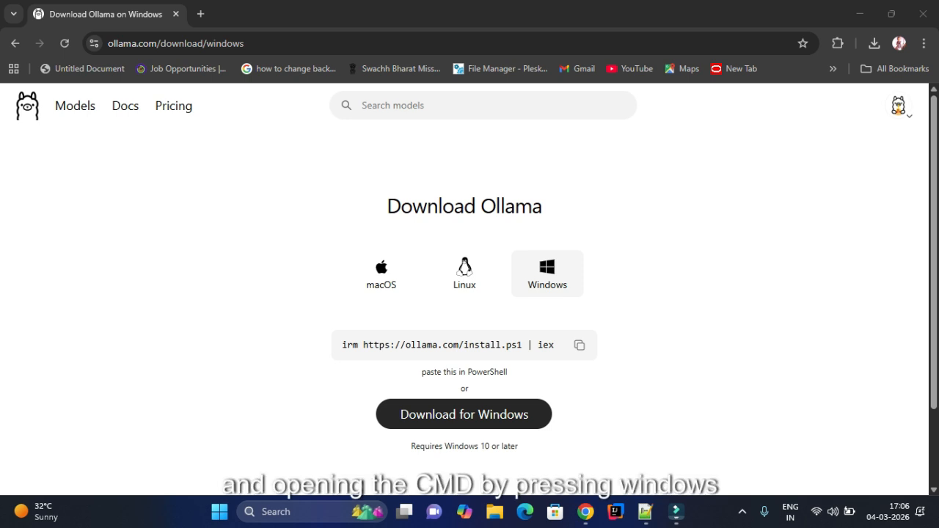
key(super+r)
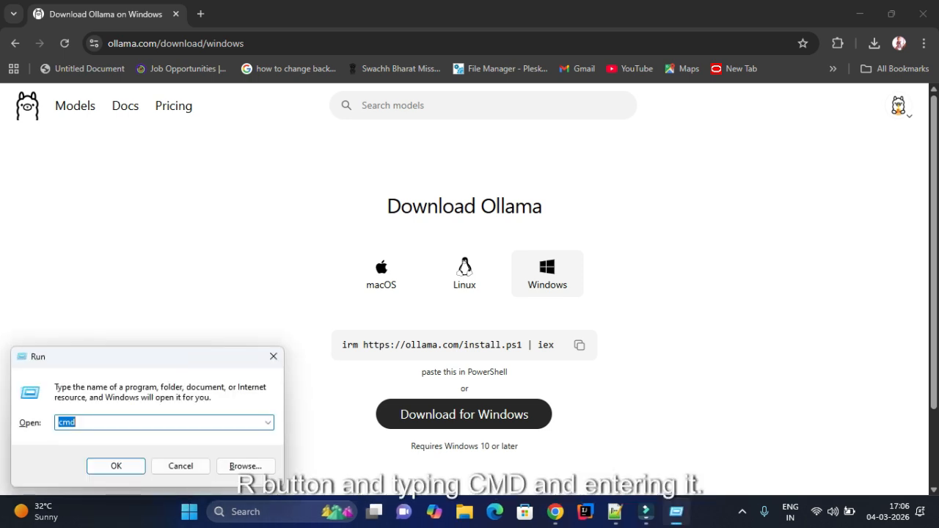
key(Return)
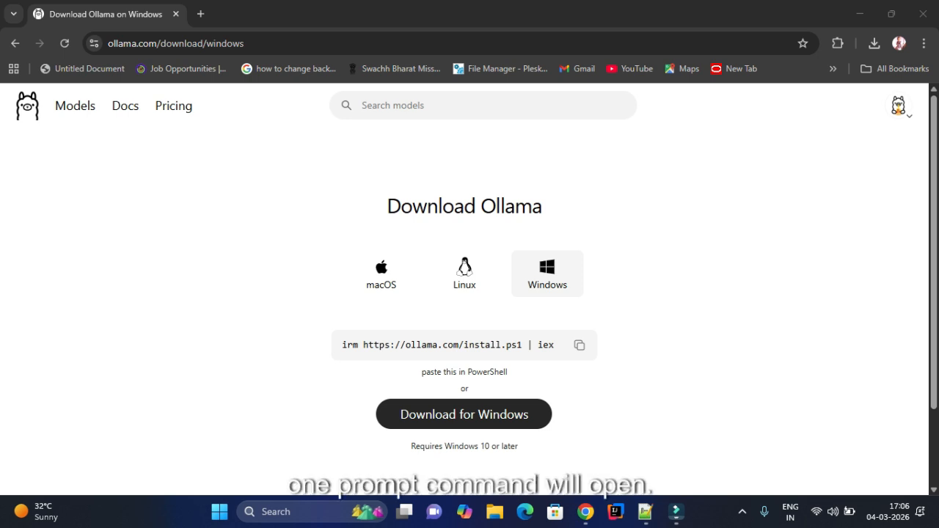
click(860, 13)
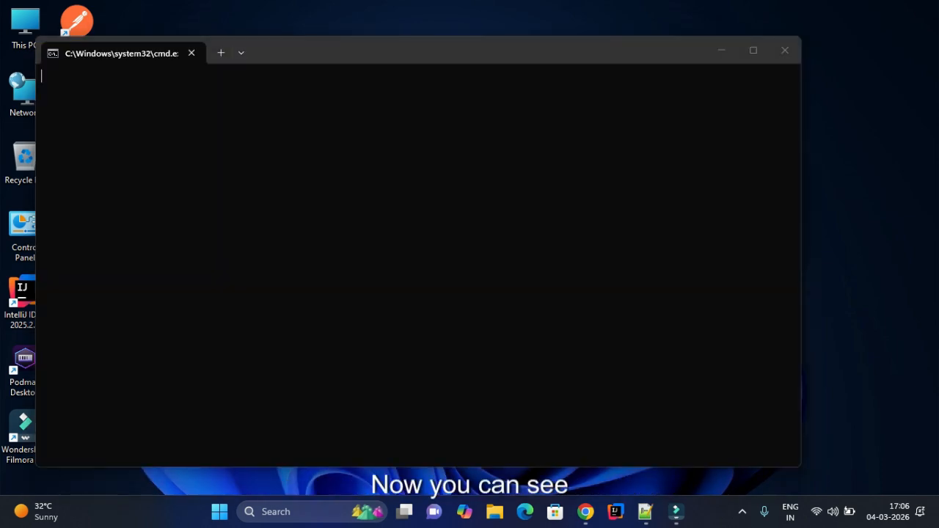
key(super)
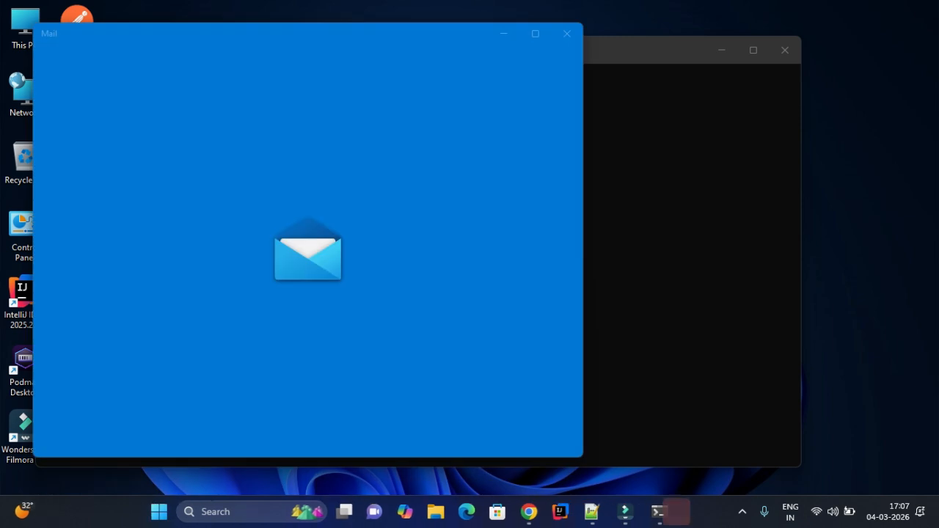
key(alt+Tab)
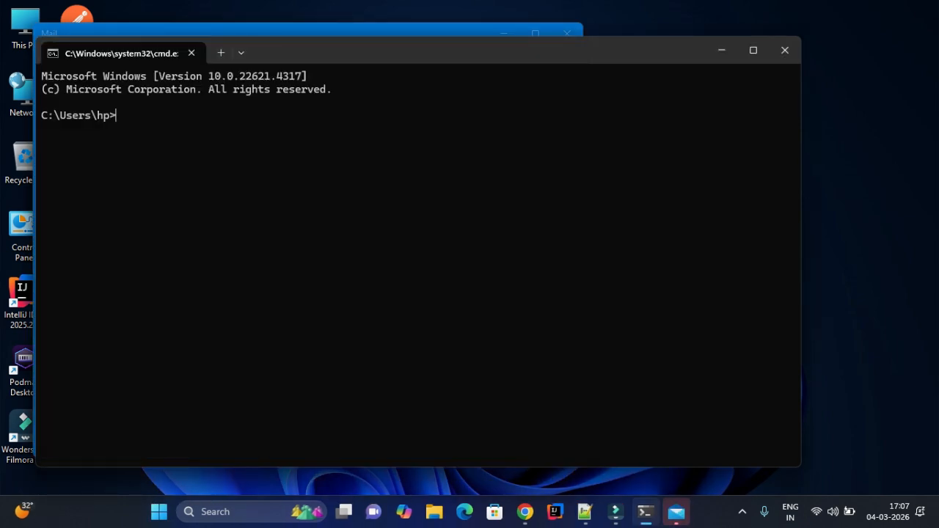
mouse_move(676, 511)
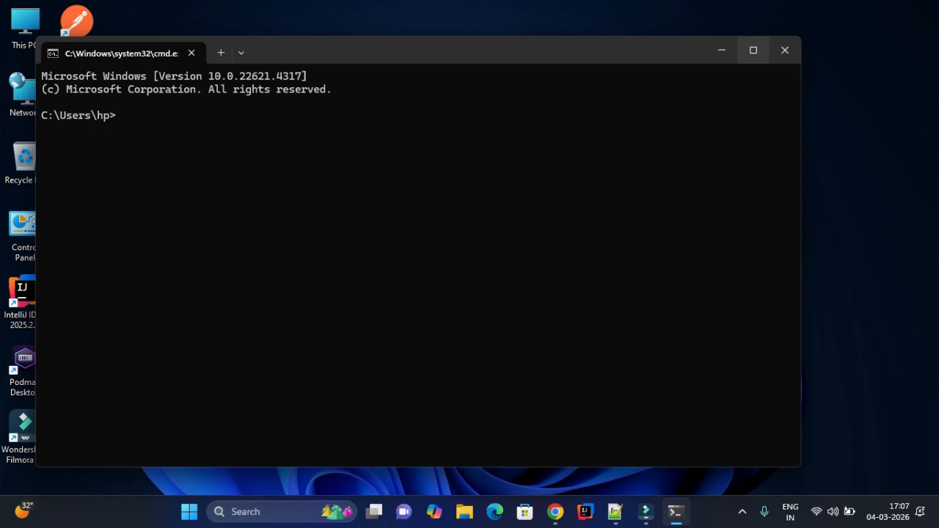
Maximize the Command Prompt window and clear its contents with cls
click(753, 50)
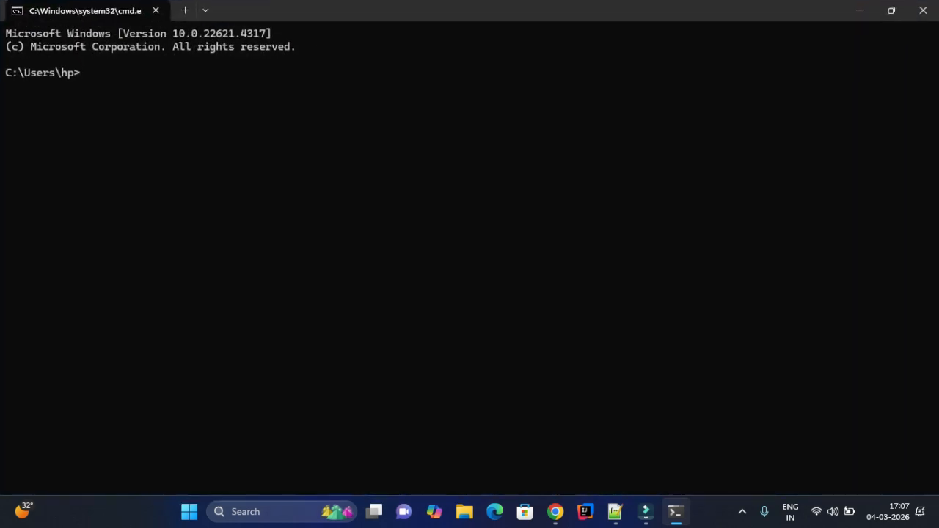
text(cls)
key(Return)
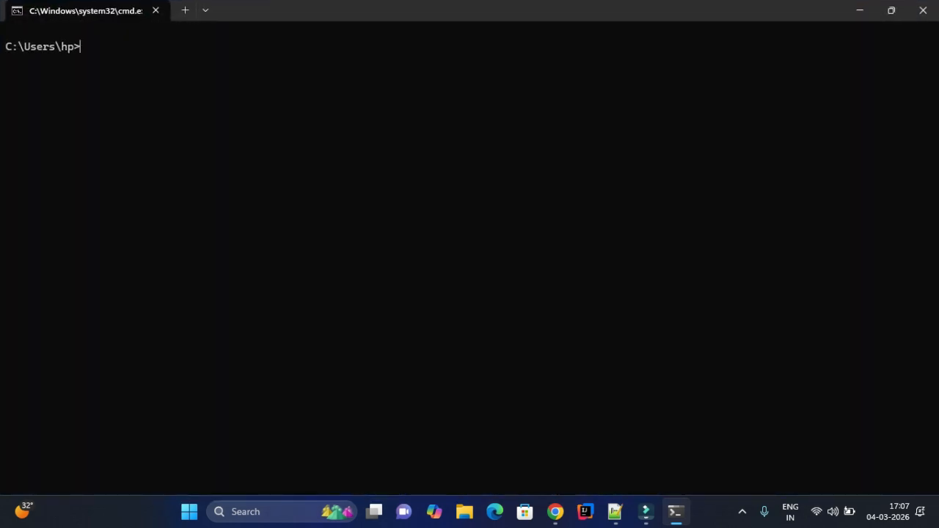
Check the installed Ollama version with the command ollama --version
text(ollama --)
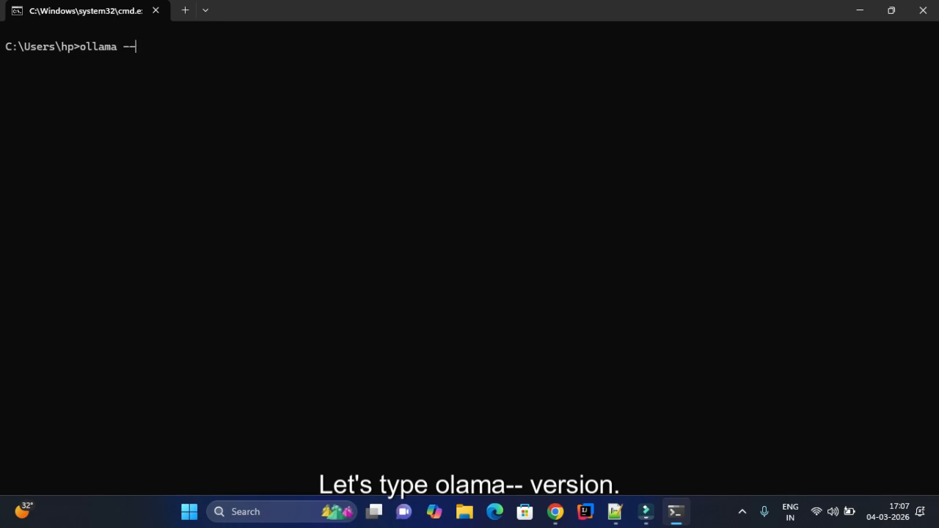
text(version)
key(Return)
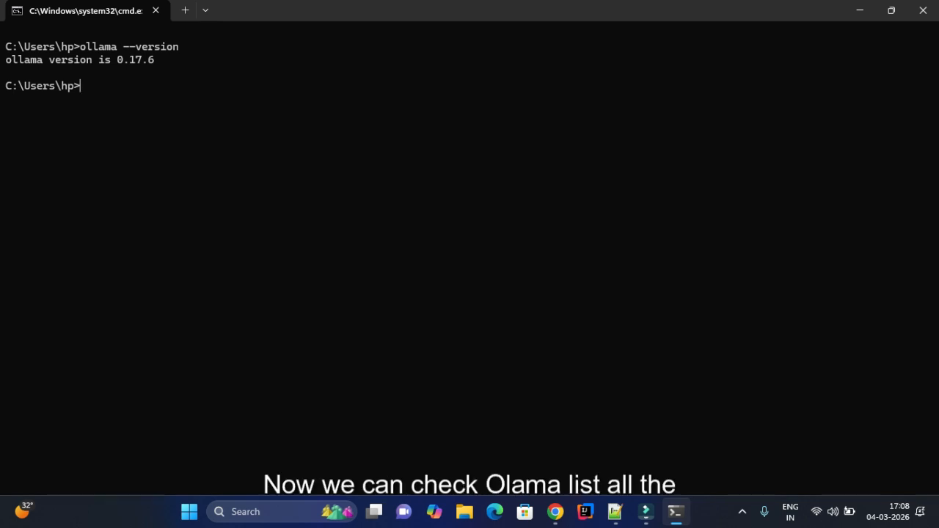
List the locally available models with ollama list and highlight that command in the terminal
text(ollama )
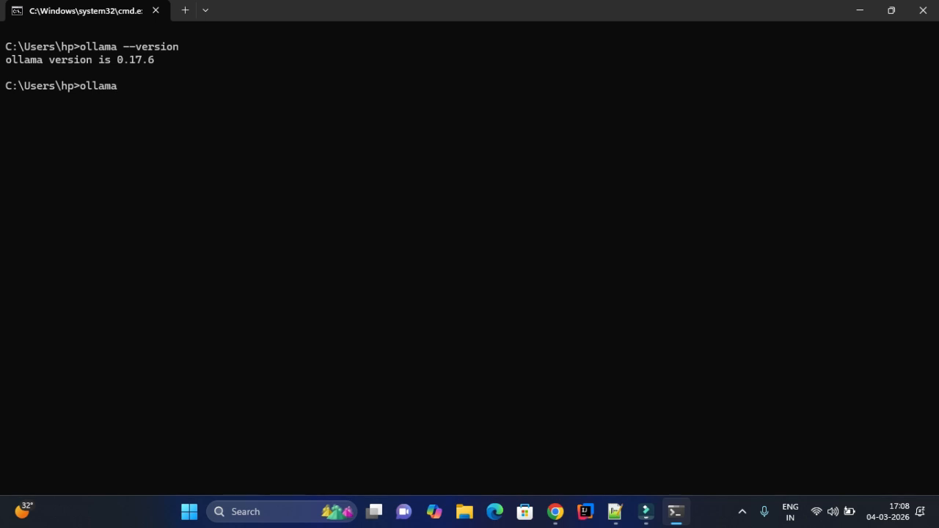
text(list)
key(Return)
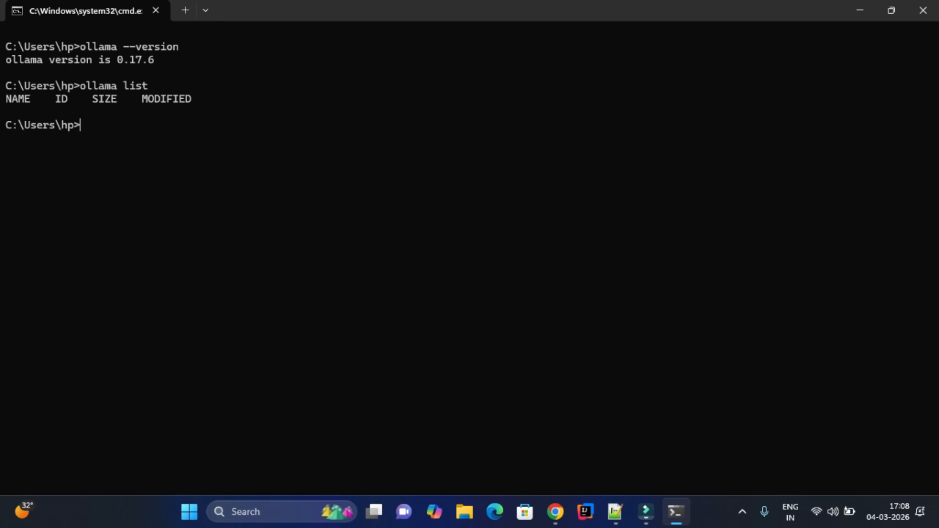
drag(80, 86, 147, 86)
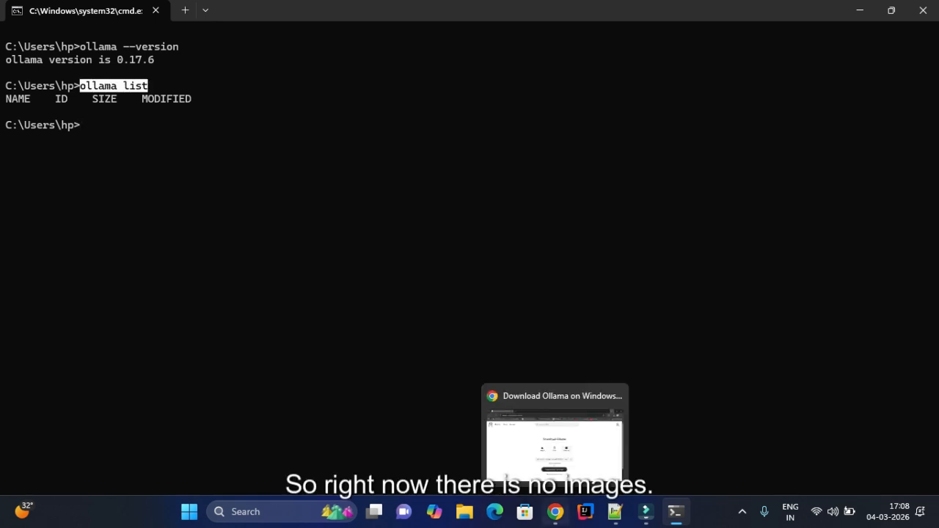
Switch to Chrome, skim Ollama's documentation page down to the Libraries section, and return to the download page
click(556, 512)
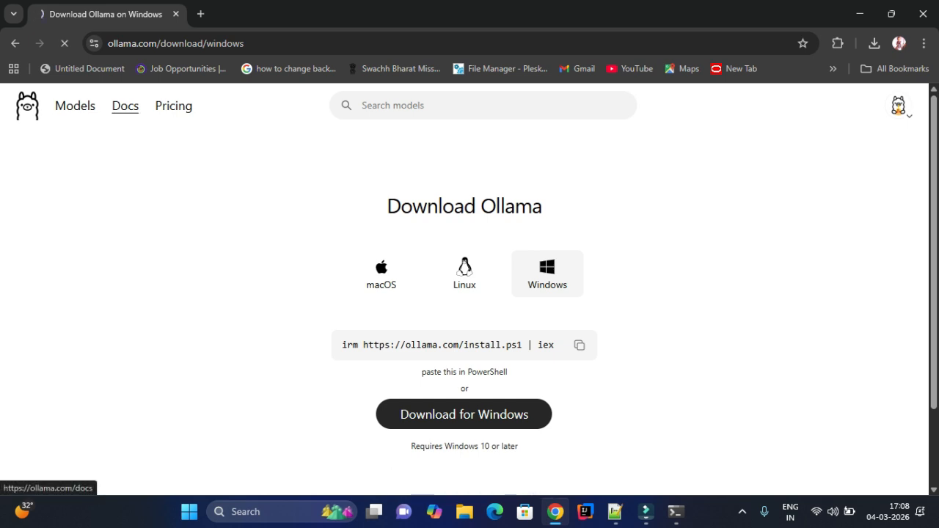
click(125, 106)
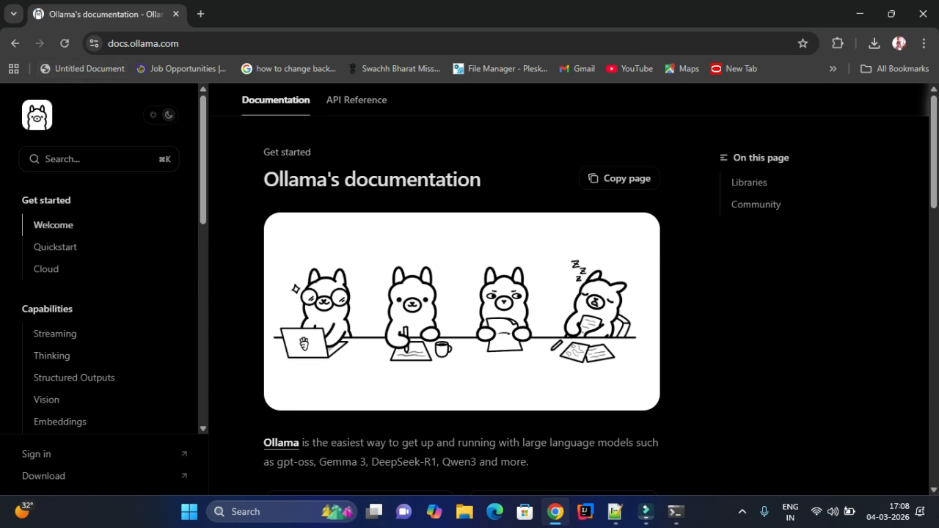
scroll(462, 294, down, 6)
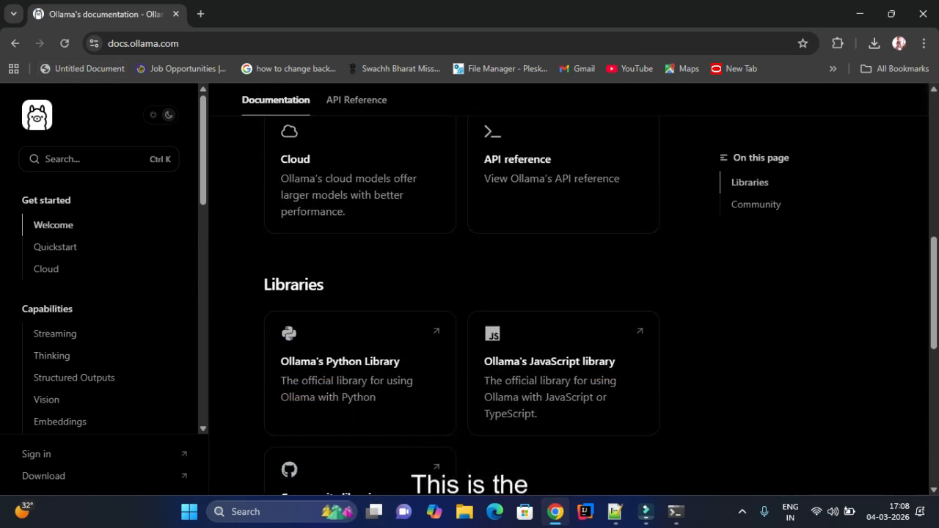
scroll(462, 279, up, 1)
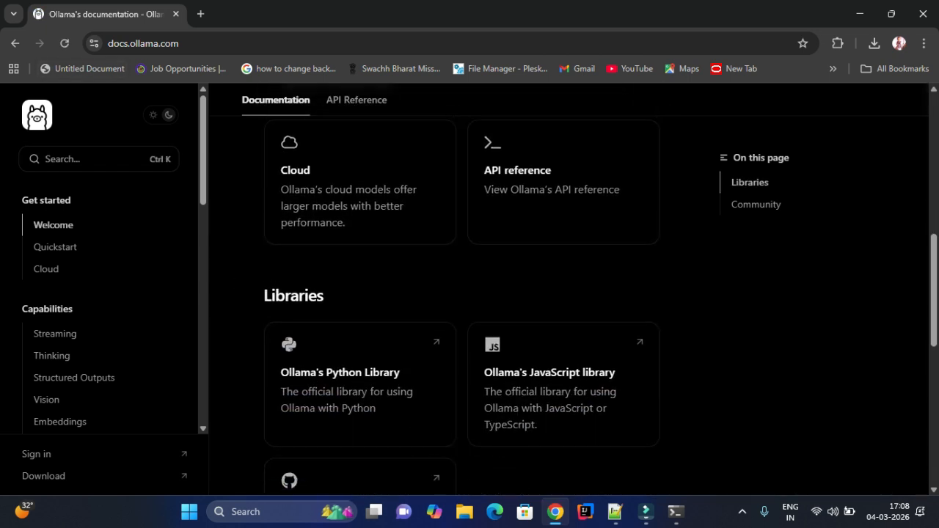
click(15, 44)
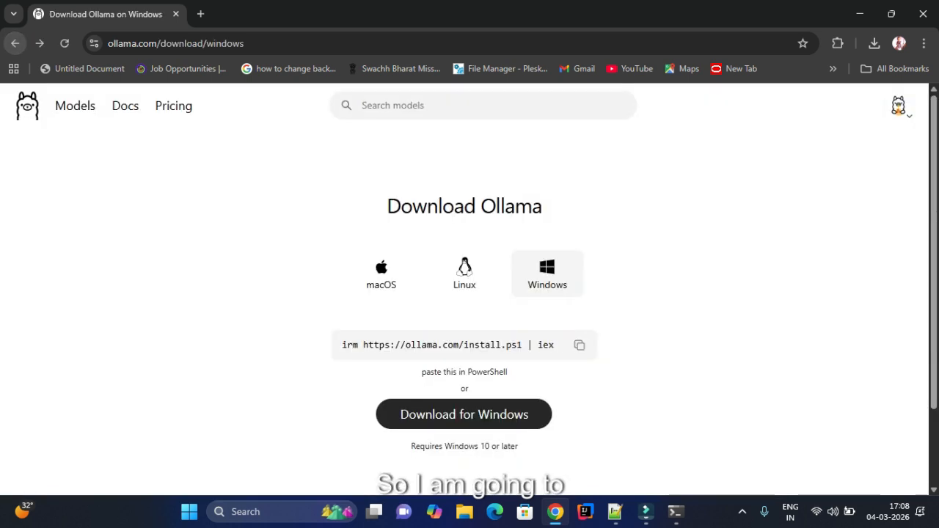
Browse Ollama's model catalogue and open the page of the kimi-k2.5 model
click(75, 105)
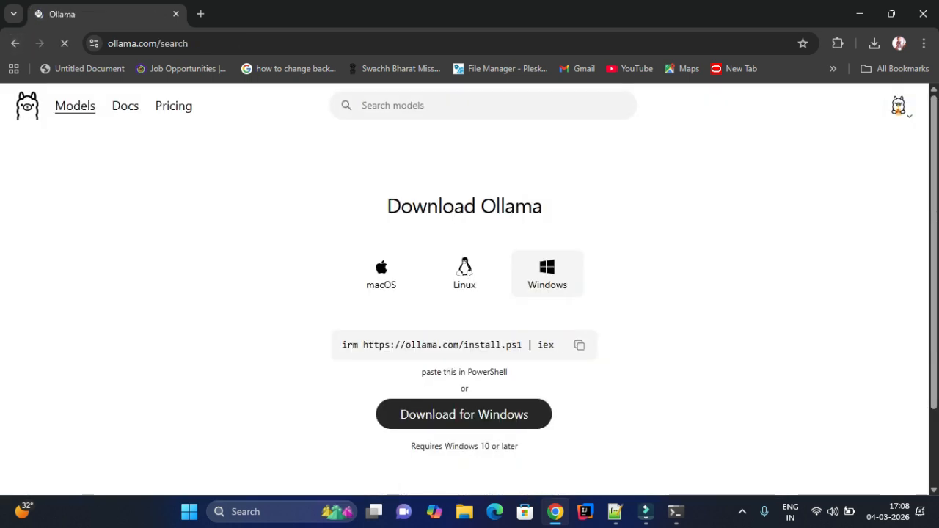
scroll(308, 345, down, 2)
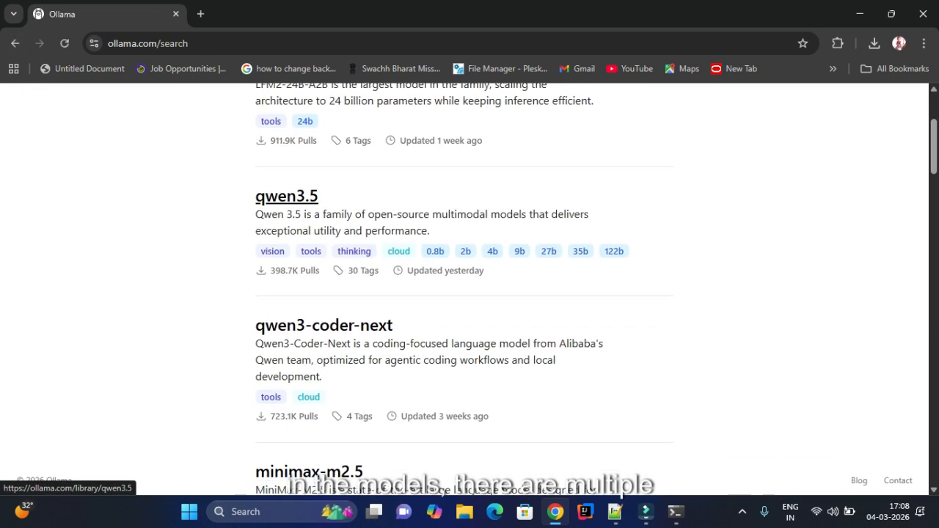
scroll(440, 367, down, 2)
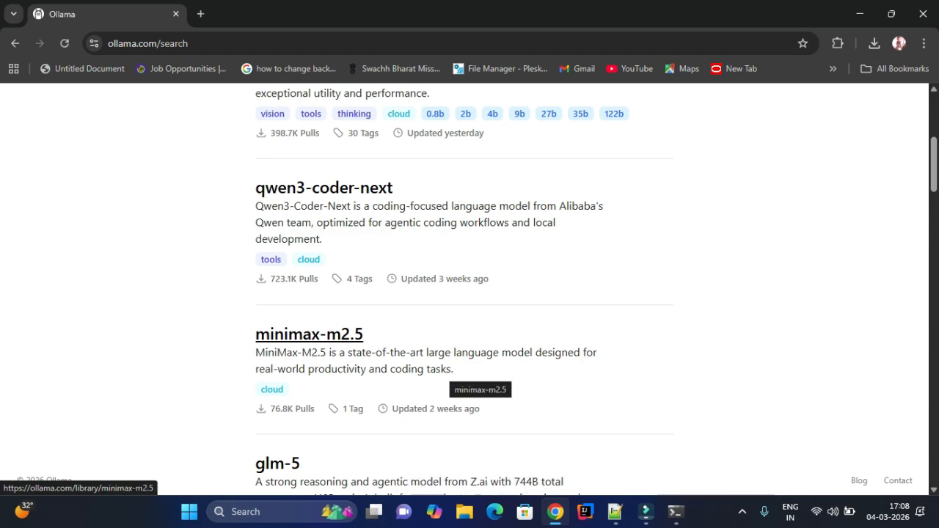
scroll(308, 308, down, 5)
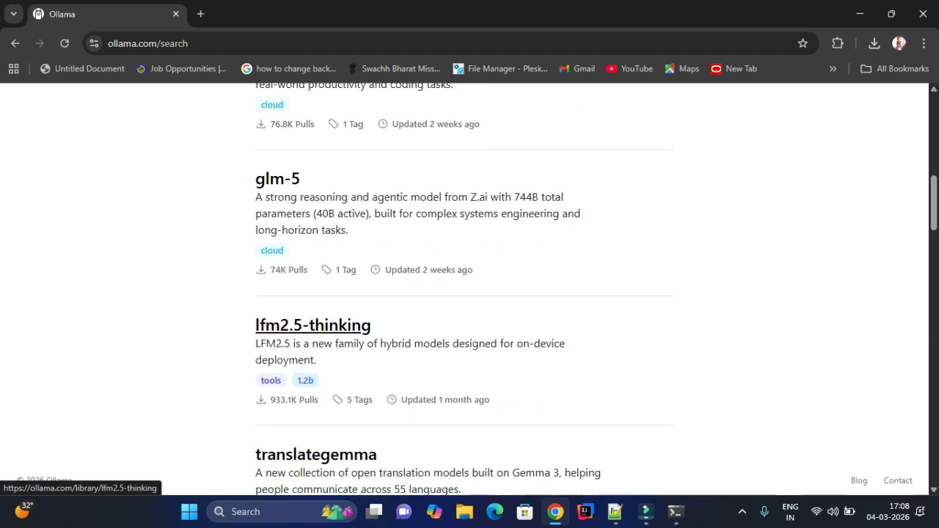
scroll(309, 213, down, 7)
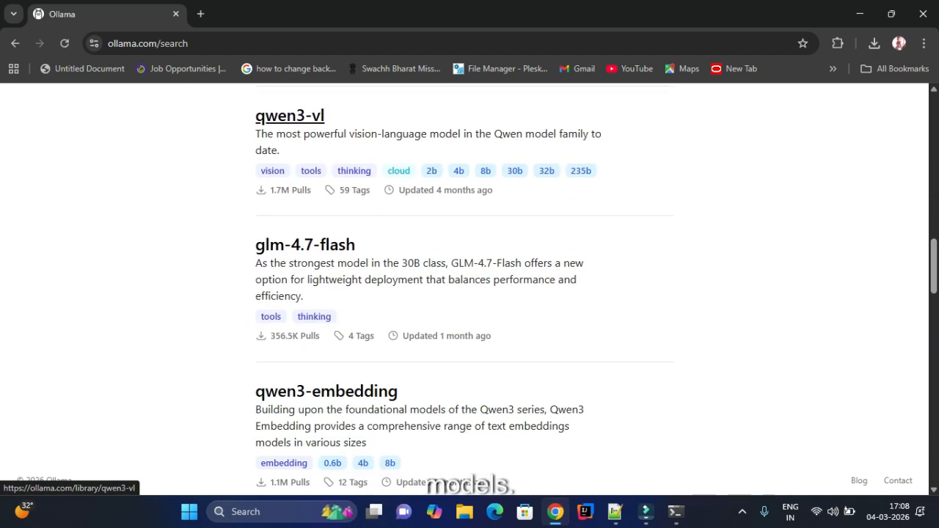
scroll(272, 140, down, 6)
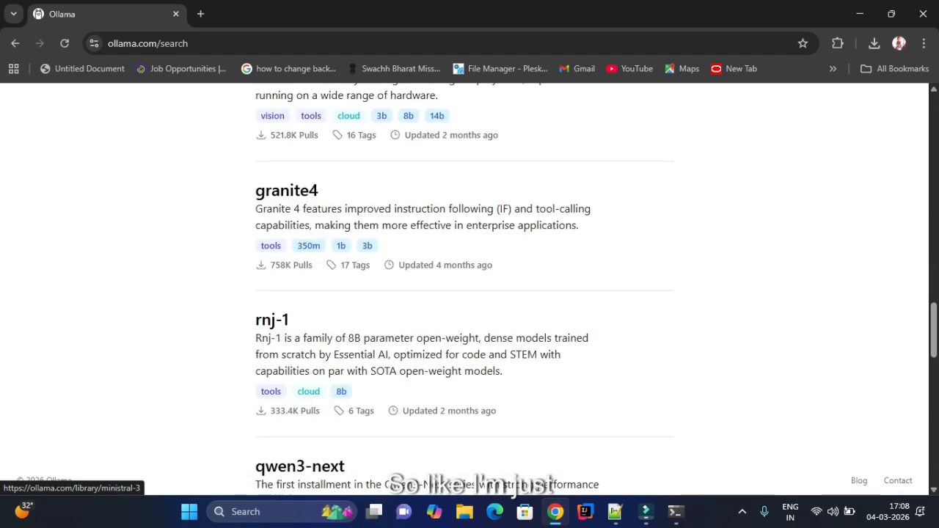
scroll(272, 140, down, 2)
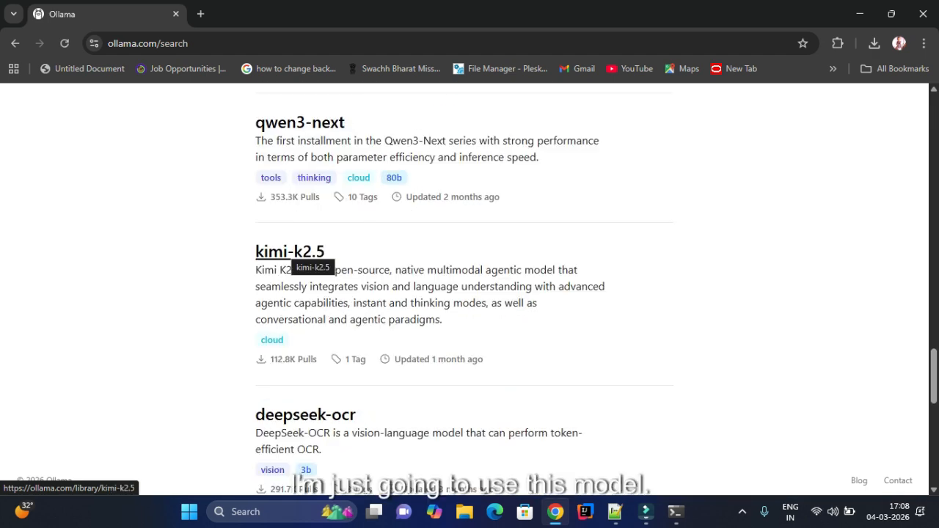
click(294, 252)
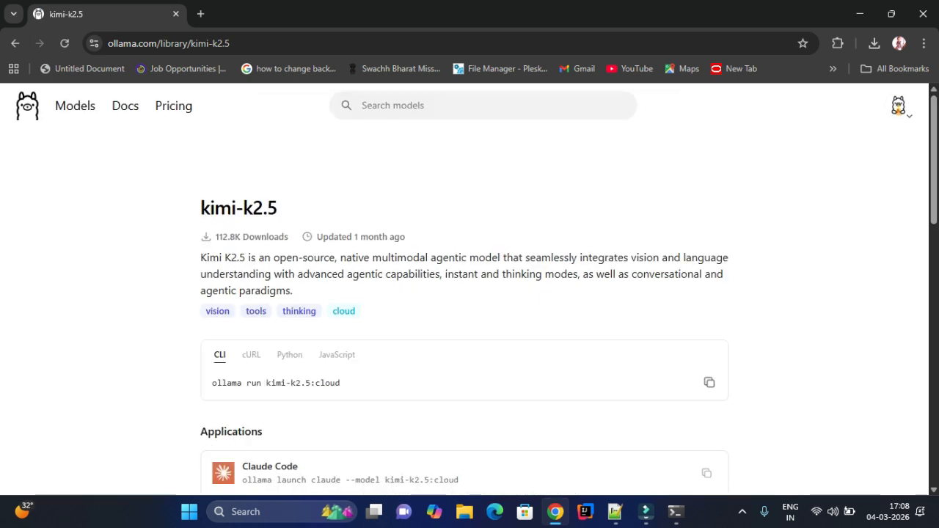
click(710, 383)
key(alt+Tab)
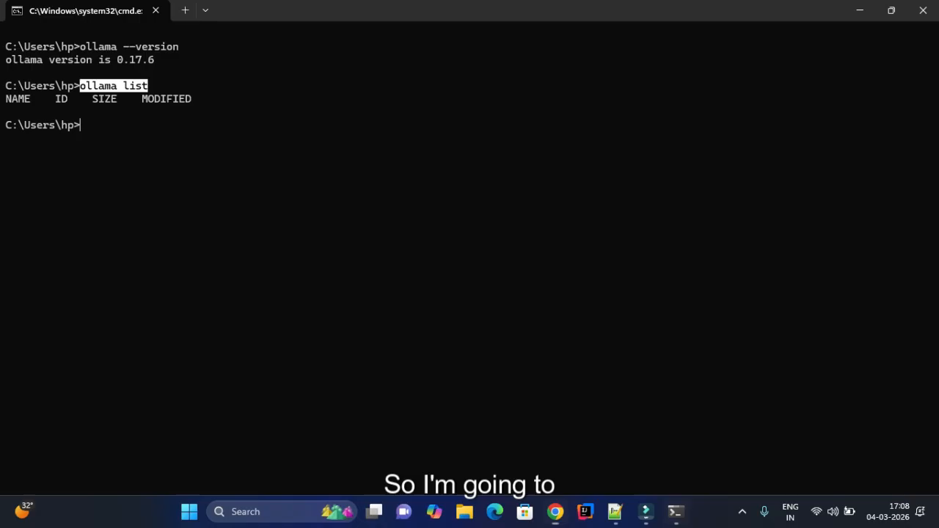
key(Escape)
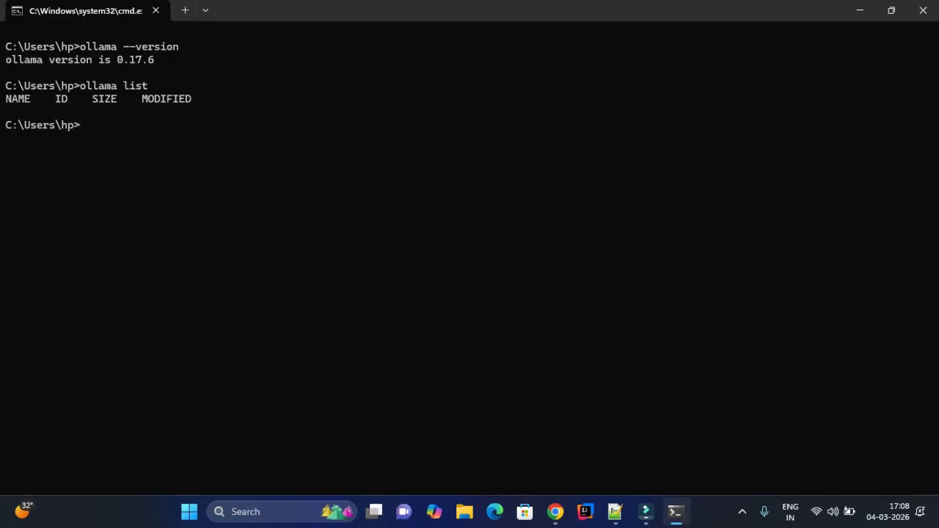
key(ctrl+v)
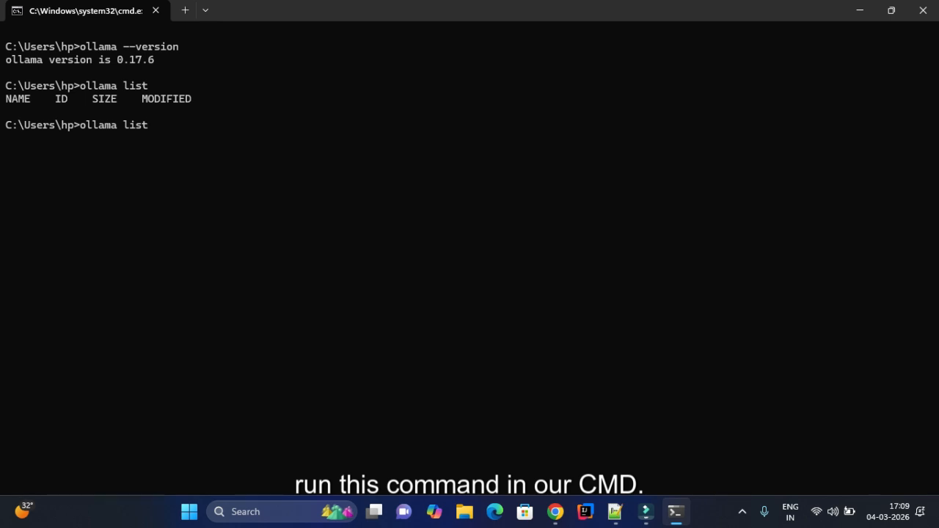
key(BackSpace)
key(BackSpace)
key(BackSpace)
key(BackSpace)
key(BackSpace)
key(BackSpace)
key(BackSpace)
key(BackSpace)
key(BackSpace)
key(BackSpace)
key(BackSpace)
key(ctrl+v)
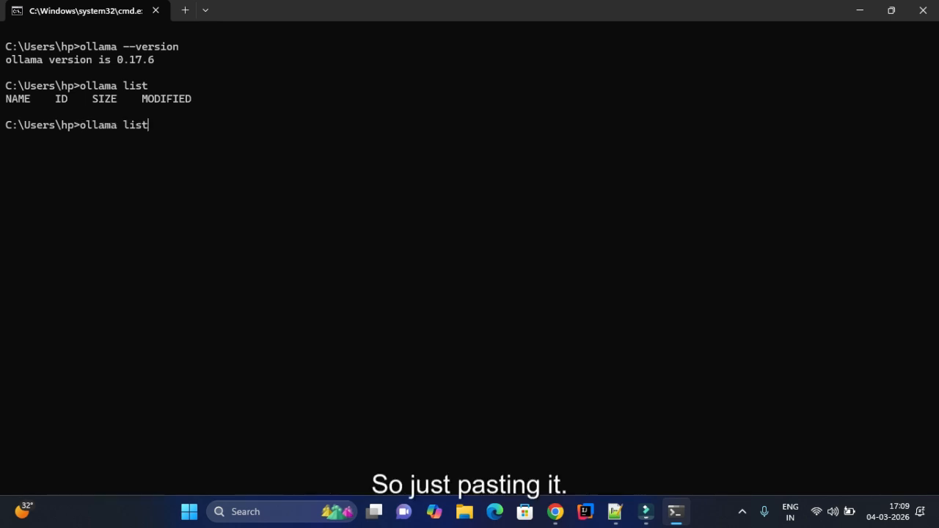
key(BackSpace)
key(BackSpace)
key(BackSpace)
key(BackSpace)
key(BackSpace)
key(BackSpace)
key(BackSpace)
key(BackSpace)
key(BackSpace)
key(BackSpace)
key(BackSpace)
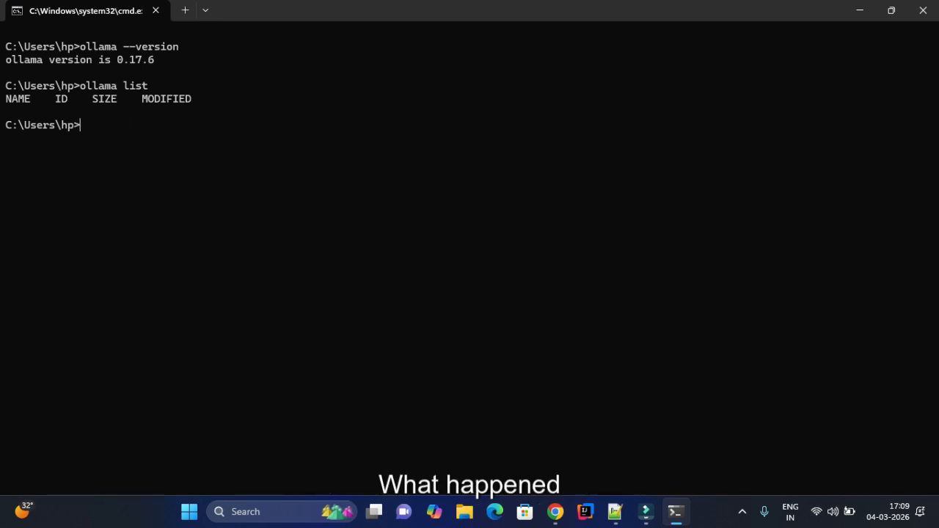
Copy the CLI command from the kimi-k2.5 page in Chrome and run ollama run kimi-k2.5:cloud in Command Prompt
click(556, 512)
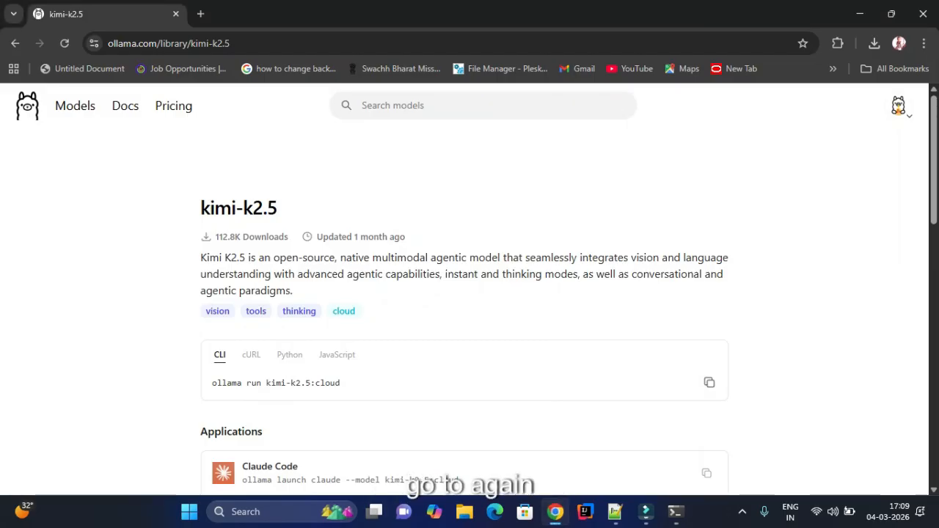
click(709, 383)
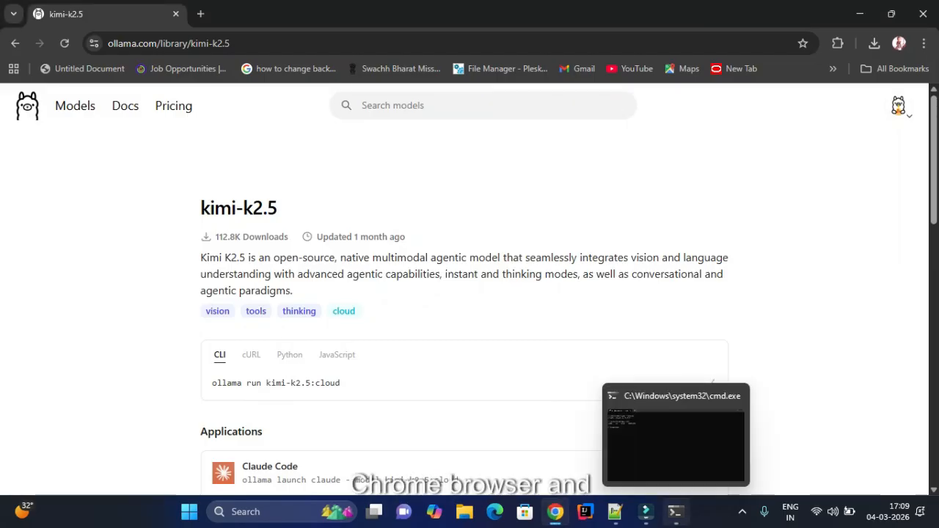
click(676, 512)
key(ctrl+v)
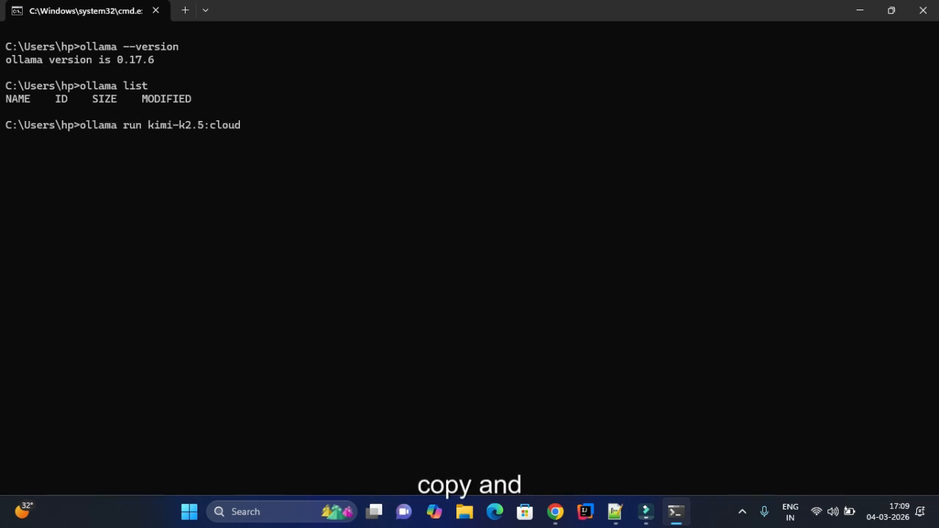
key(Return)
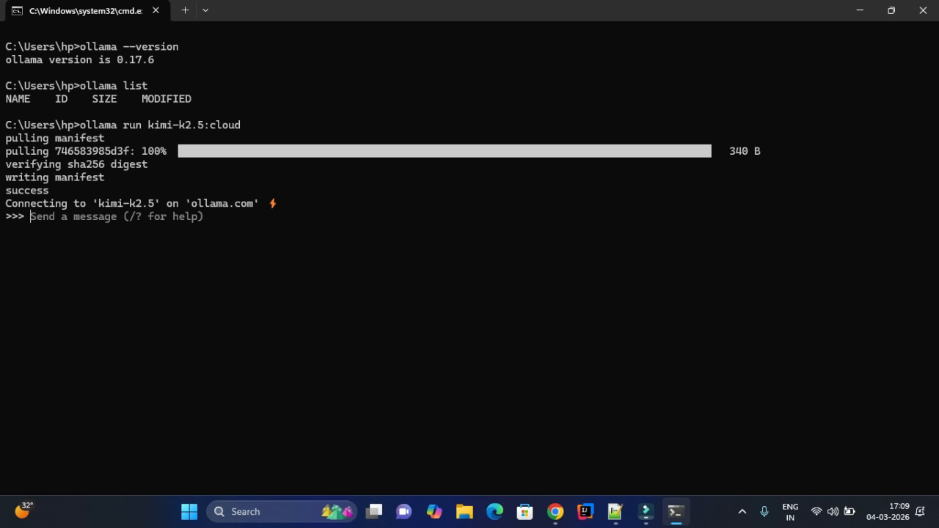
Greet the model with "hello" and ask it "what is weather today ?"
text(hello)
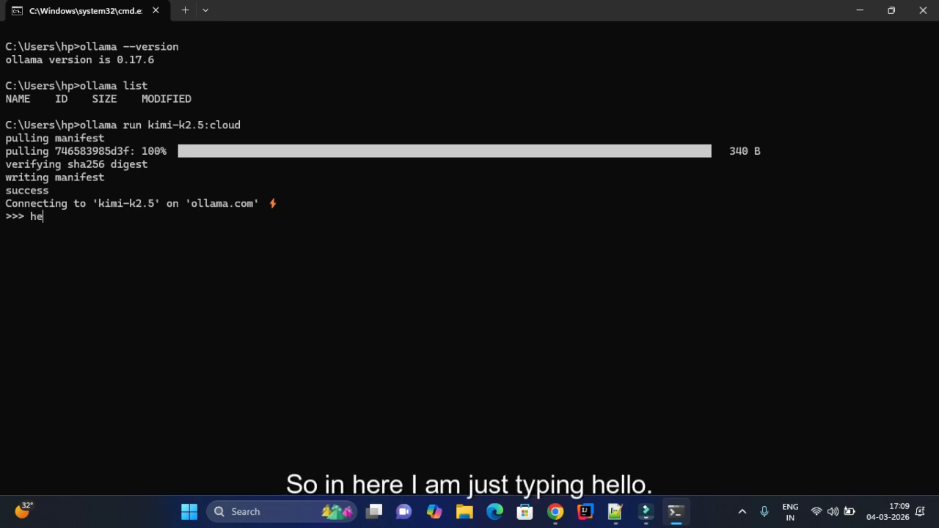
key(Return)
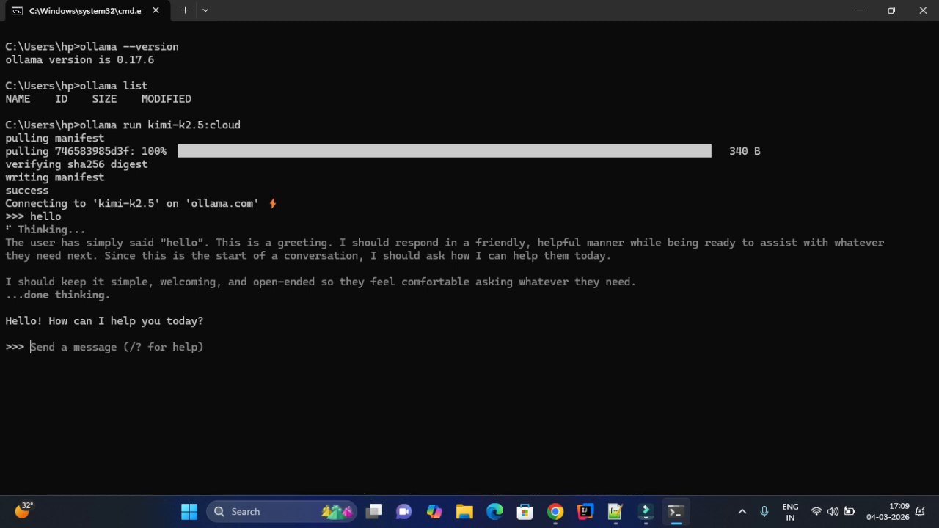
text(what)
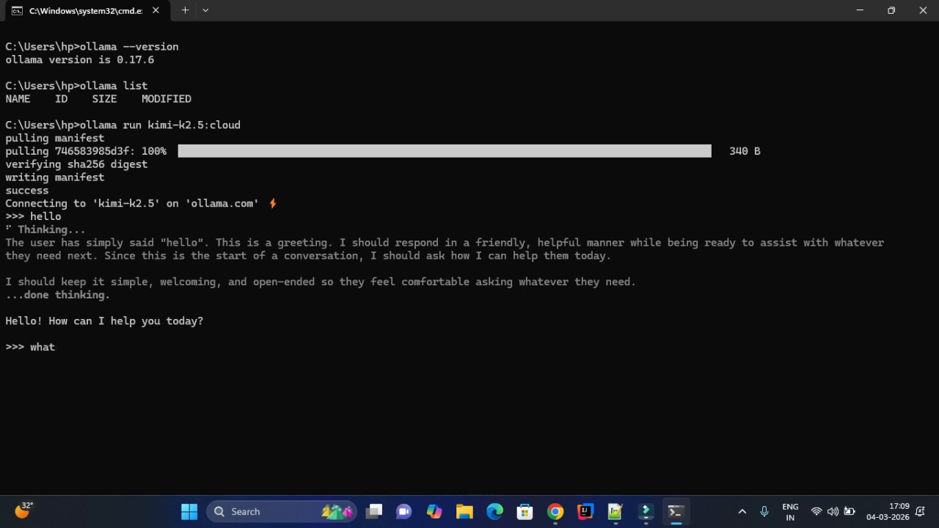
text( is weather )
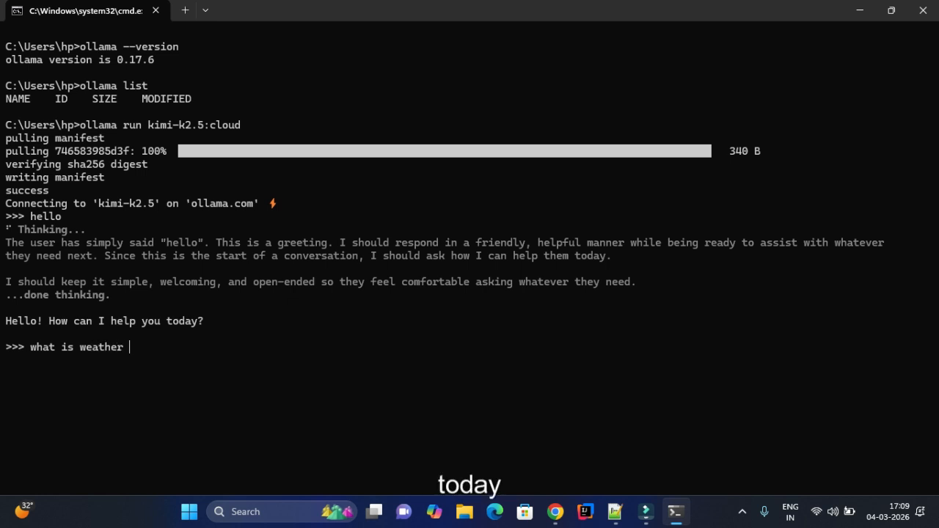
text(today)
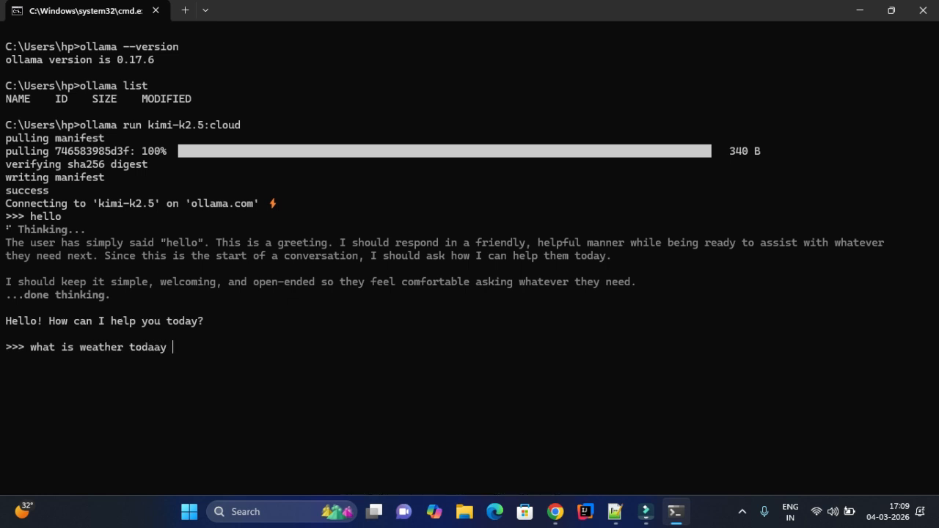
key(BackSpace)
key(BackSpace)
text(y ?)
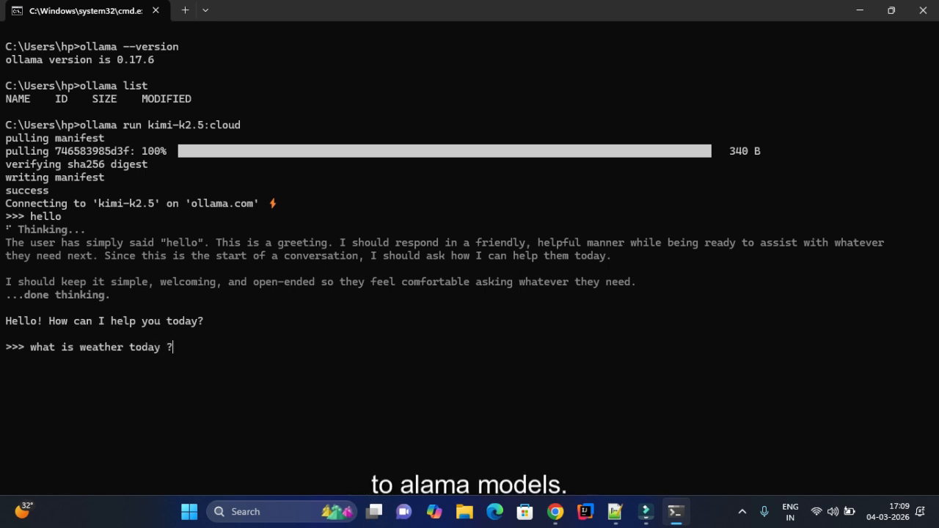
key(Return)
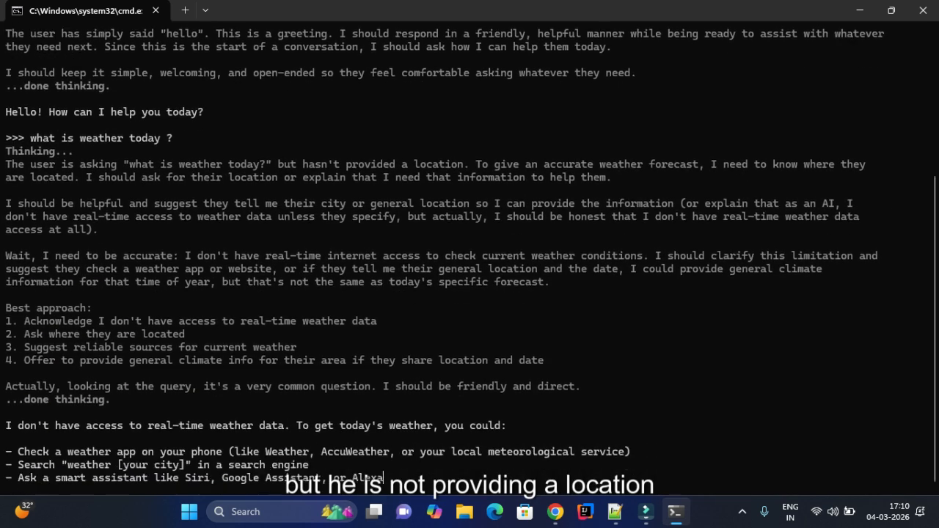
Read through the model's weather reply and answer its location question with "India"
scroll(470, 263, up, 1)
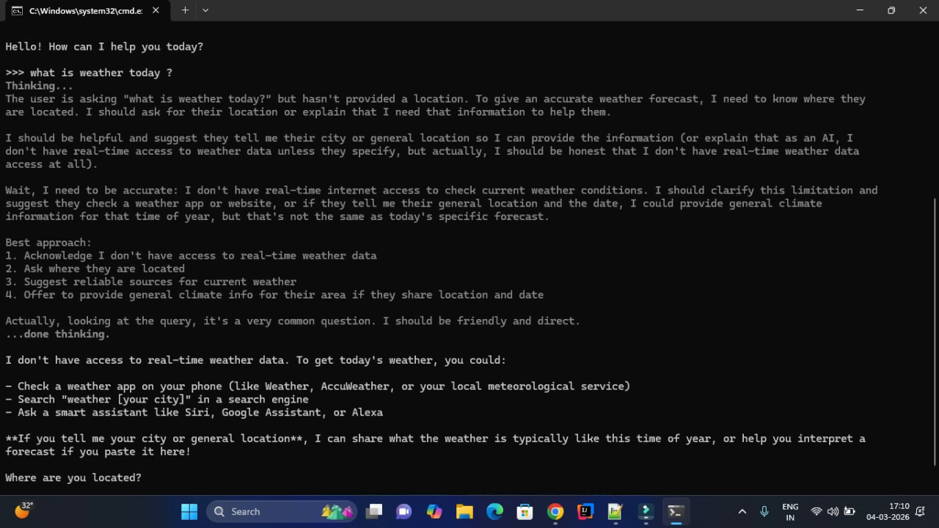
scroll(469, 262, down, 1)
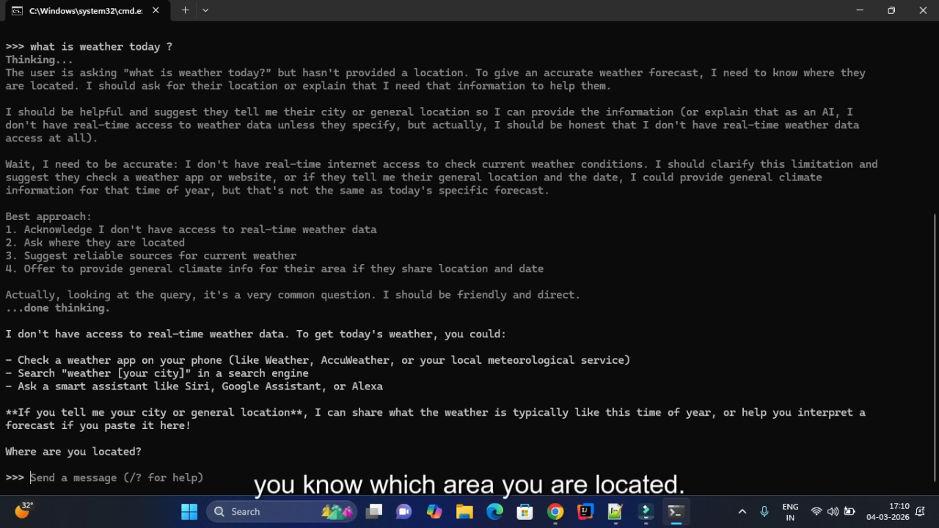
text(India)
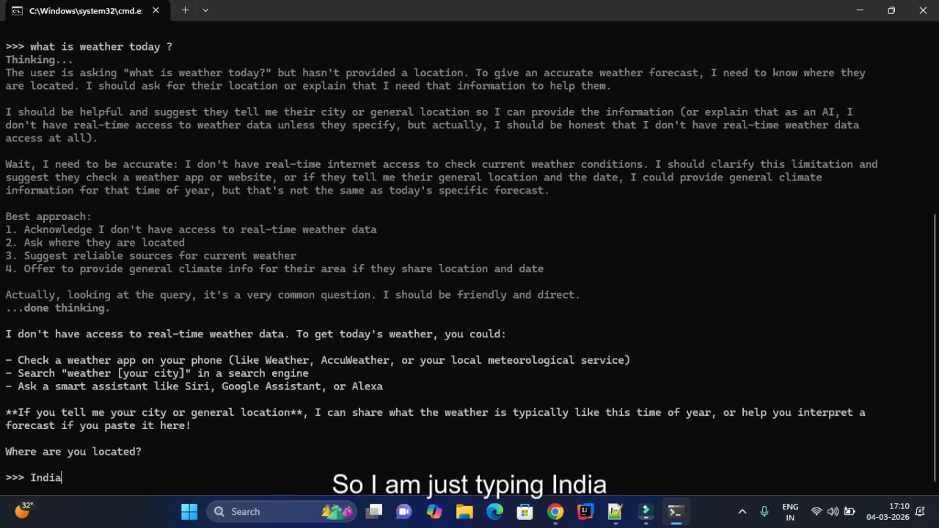
key(Return)
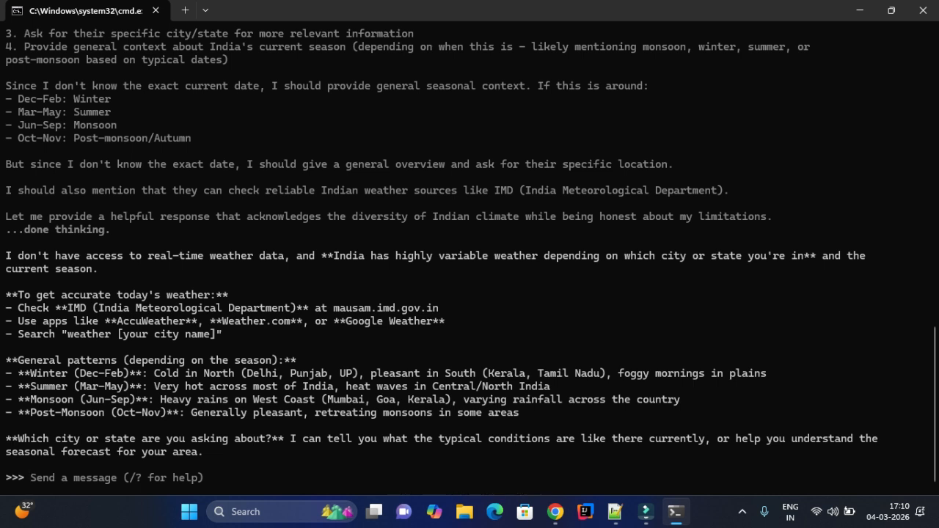
Leave the model's chat session with the /bye command
text(/)
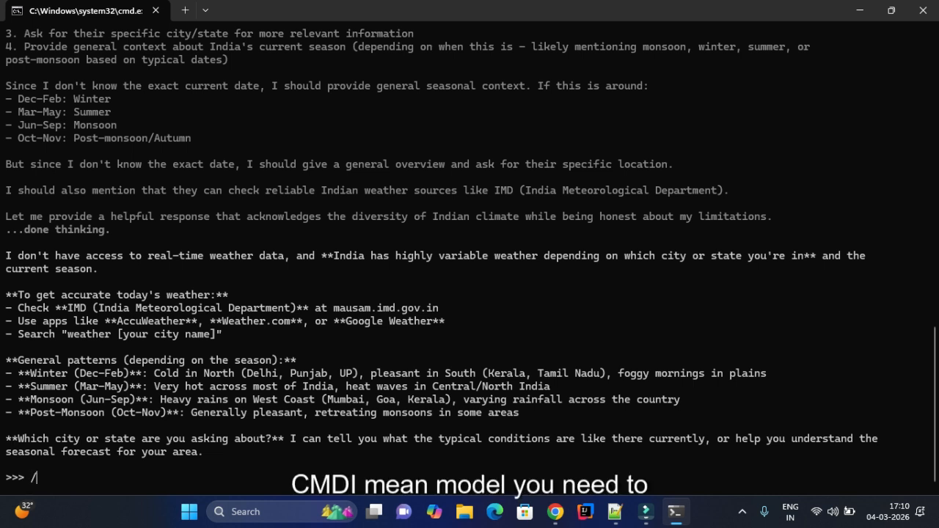
text(bye)
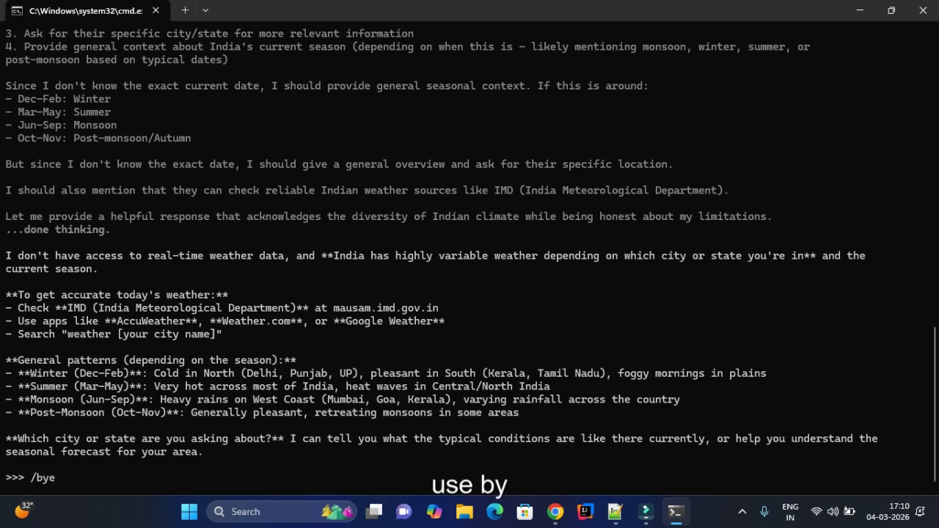
key(Return)
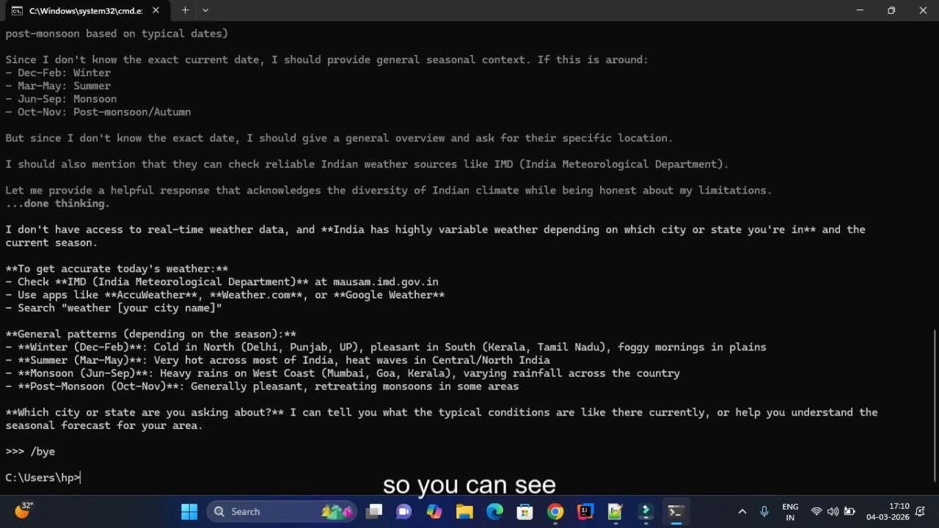
List the installed models with ollama list and highlight the kimi-k2.5:cloud entry in the output
text(oll)
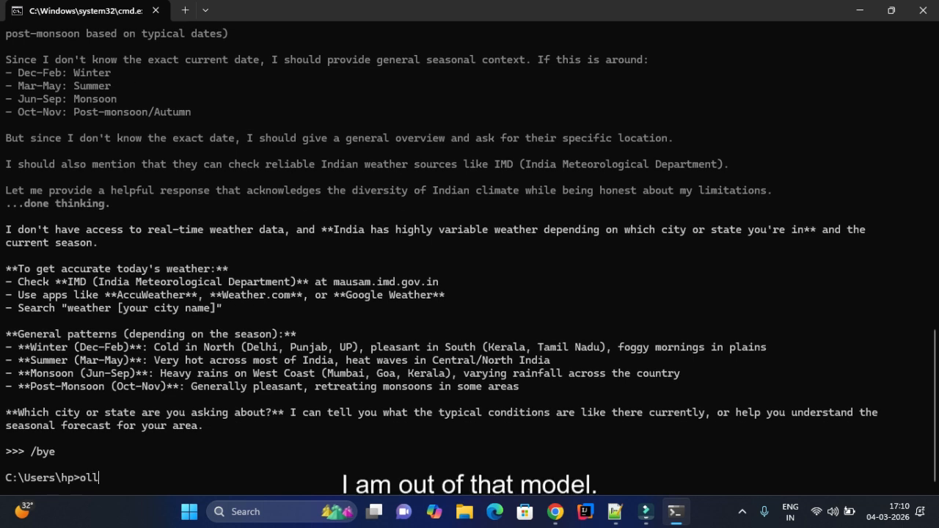
text(ama li)
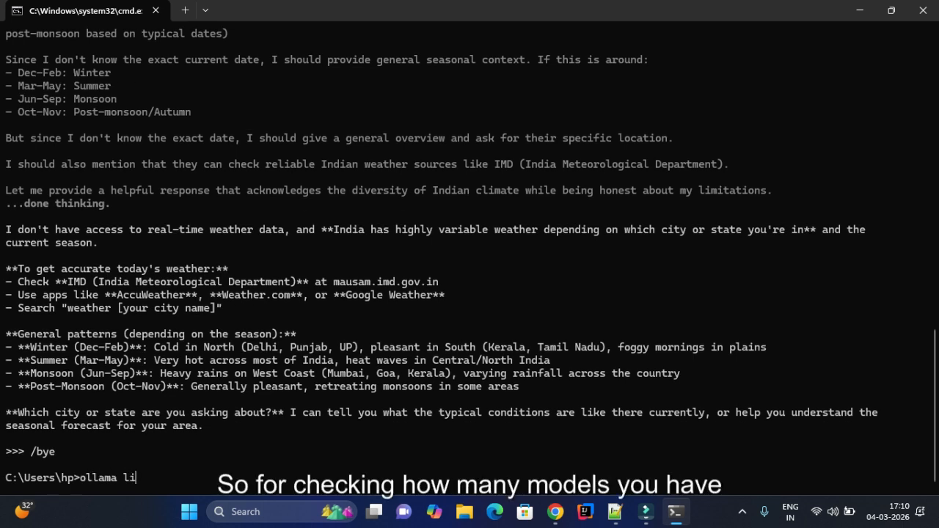
text(st)
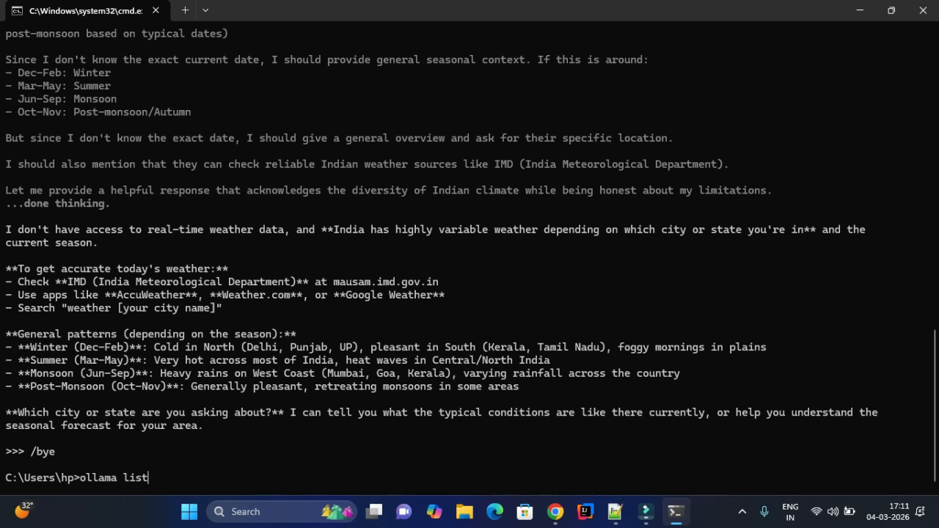
key(Return)
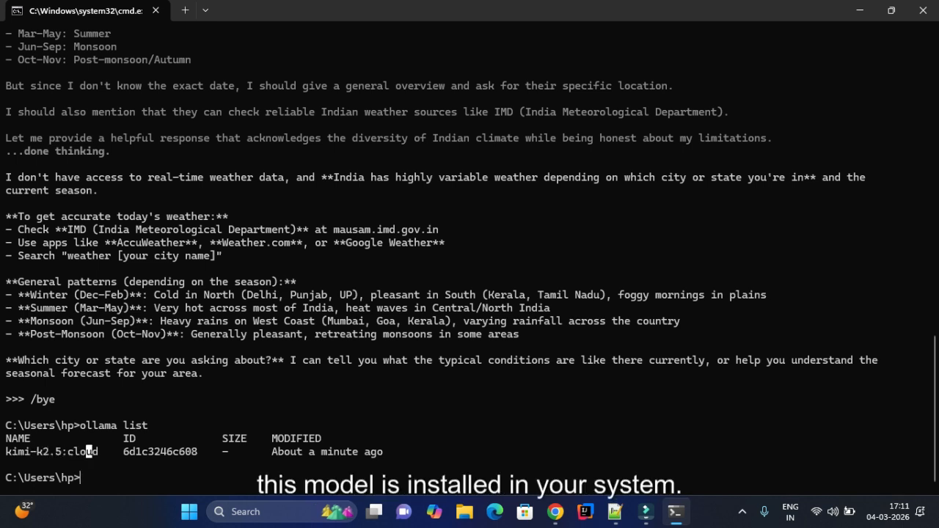
drag(104, 451, 6, 451)
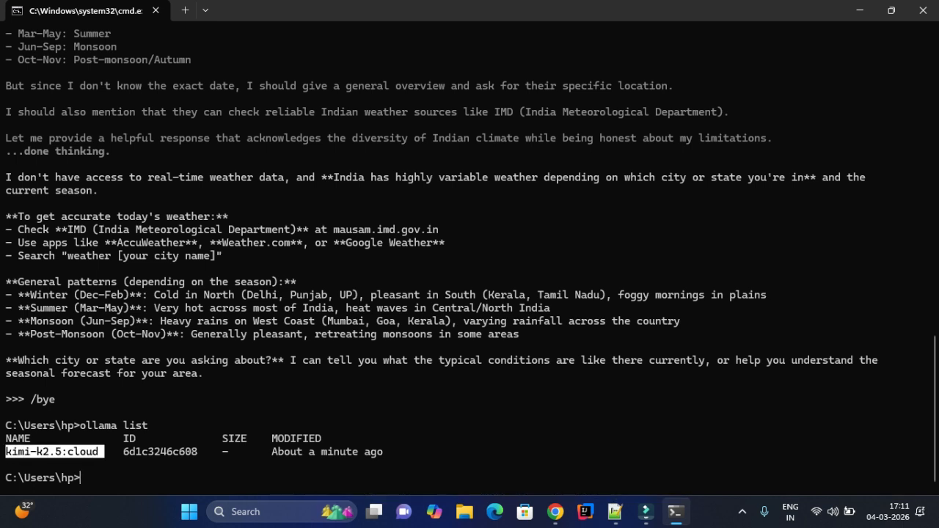